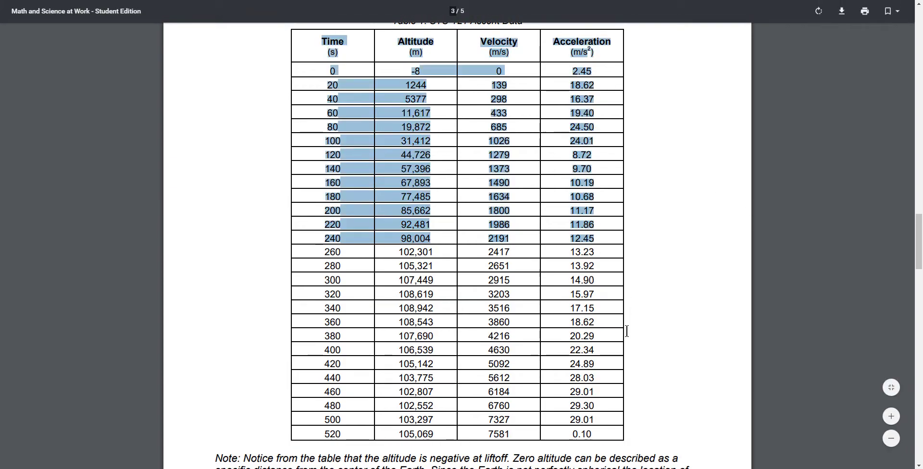
Copy the full ascent data table through the 520 s row, and switch to the External Data Cleanup spreadsheet in Google Sheets
left_click_drag(590, 434, 592, 433)
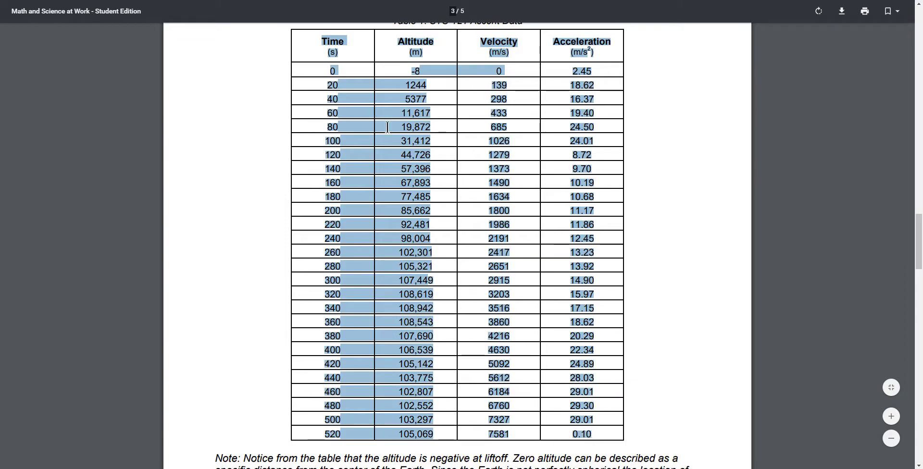
right_click(399, 97)
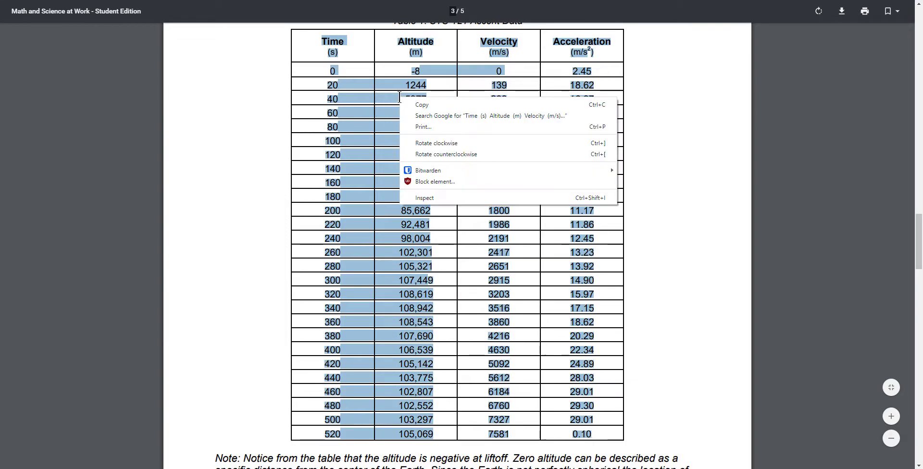
left_click(416, 105)
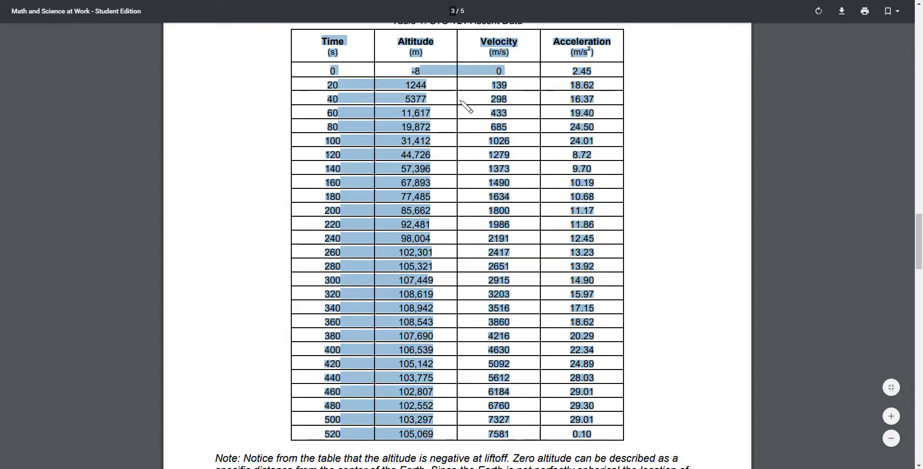
key("alt+Tab")
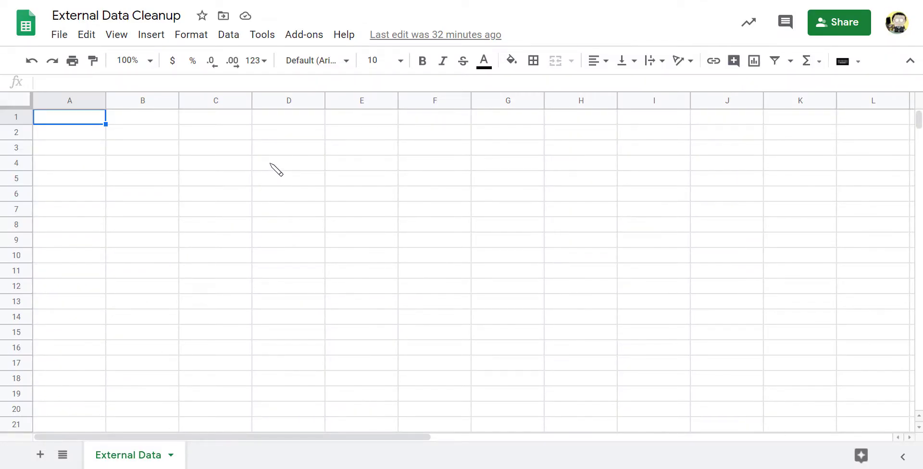
Try a plain paste of the copied table into cell A1 and clear the cell
key("ctrl+v")
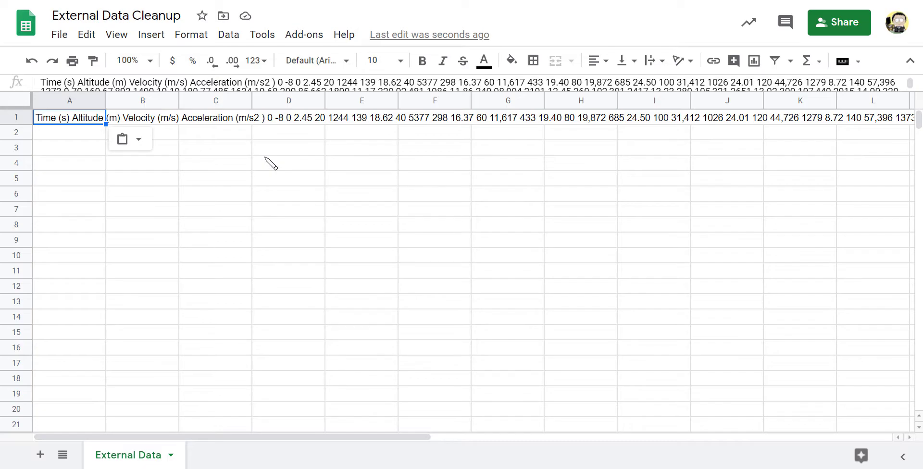
key("Delete")
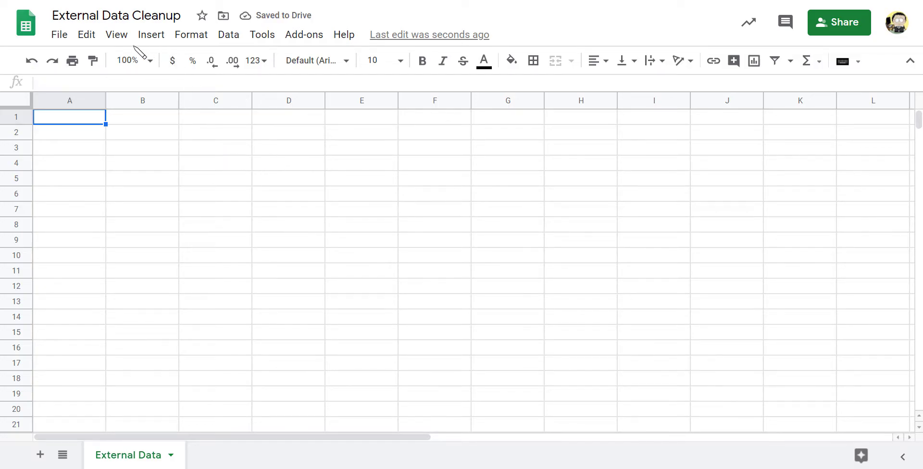
Paste the copied table as values only, starting in cell A1
left_click(86, 36)
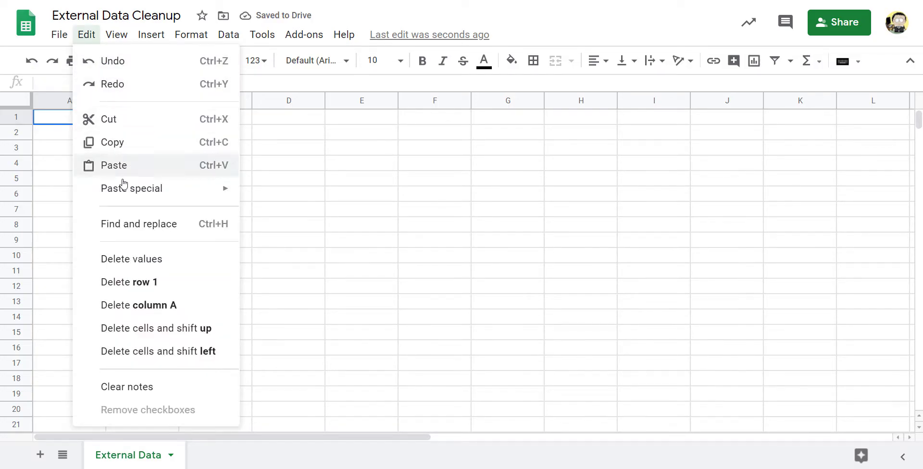
mouse_move(181, 192)
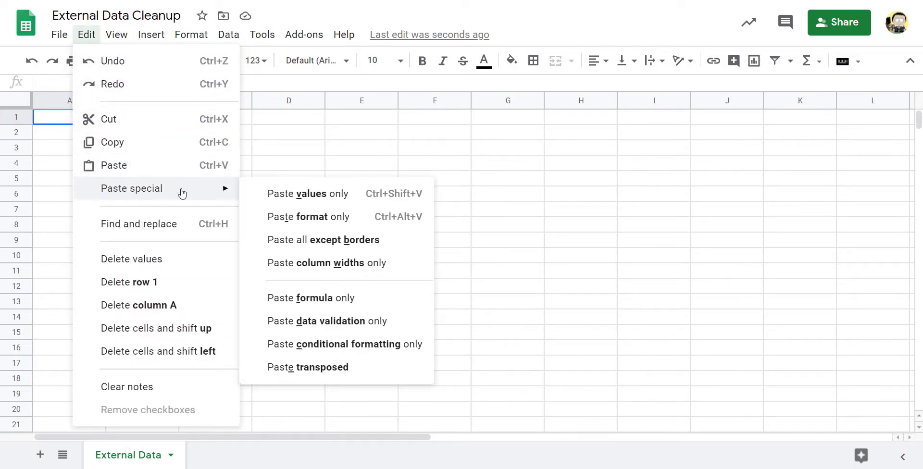
left_click(315, 206)
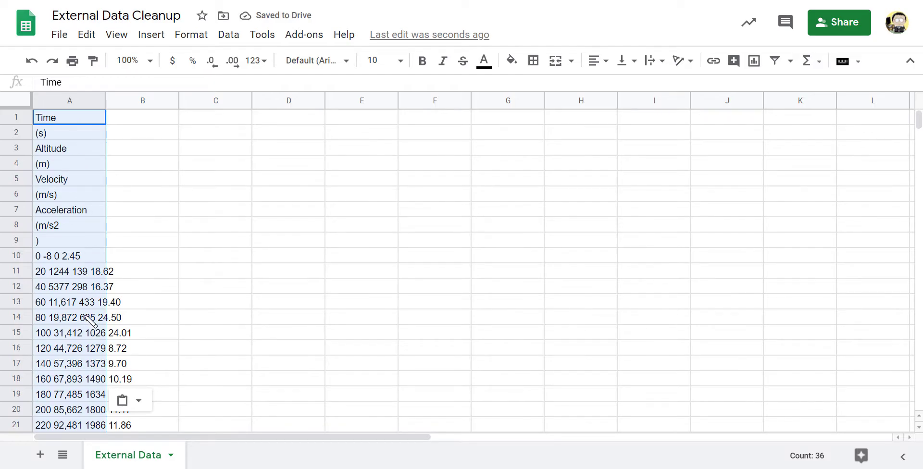
scroll(87, 317, "down", 2)
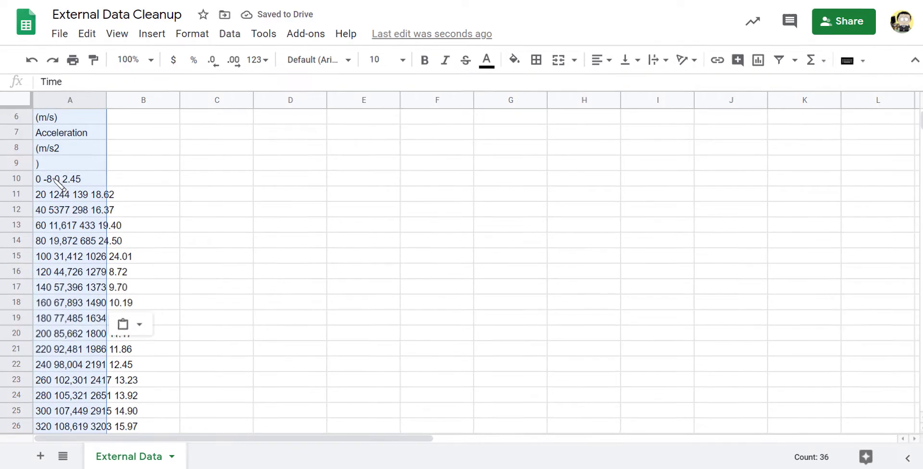
scroll(62, 178, "up", 2)
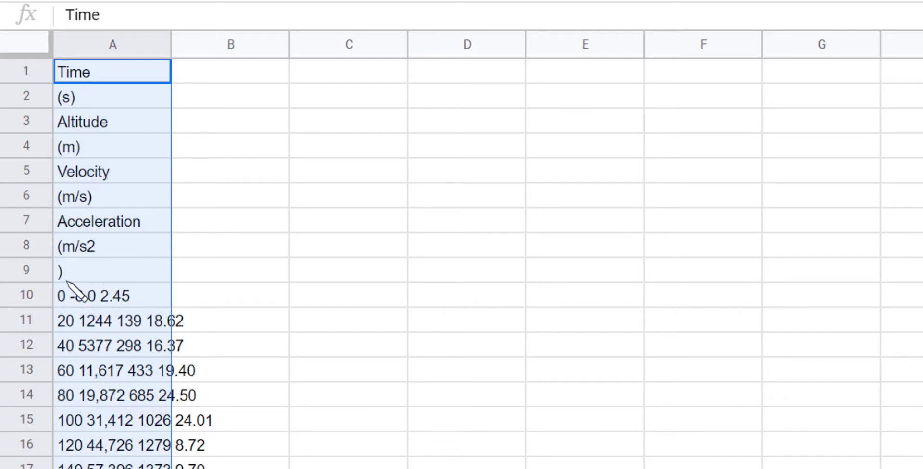
Copy the Time and Altitude labels from column A into cells B9 and C9 as column headers
left_click(123, 297)
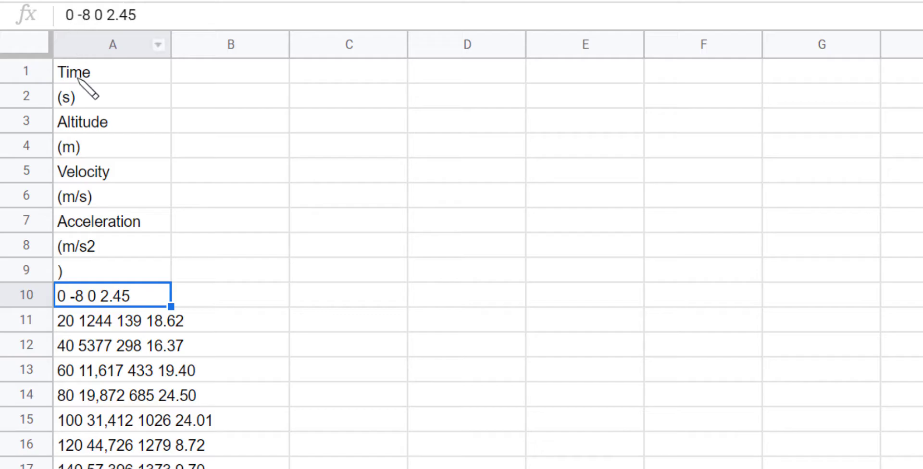
left_click(118, 73)
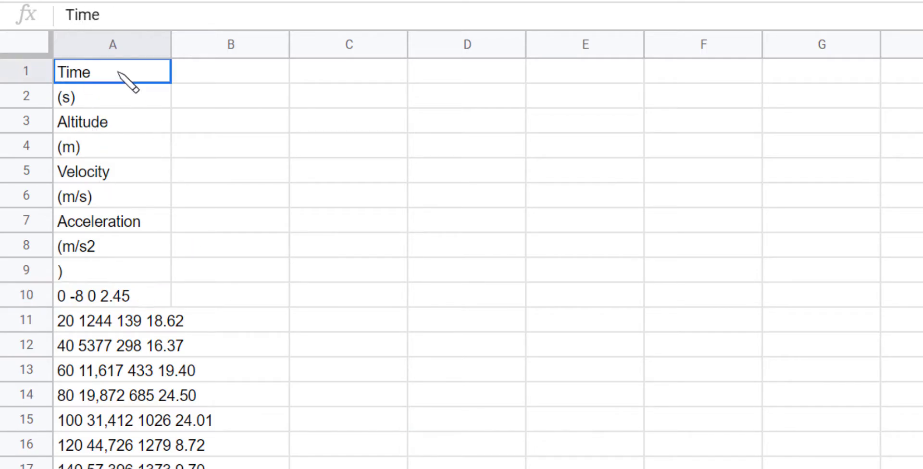
key("ctrl+c")
left_click(357, 80)
left_click(235, 267)
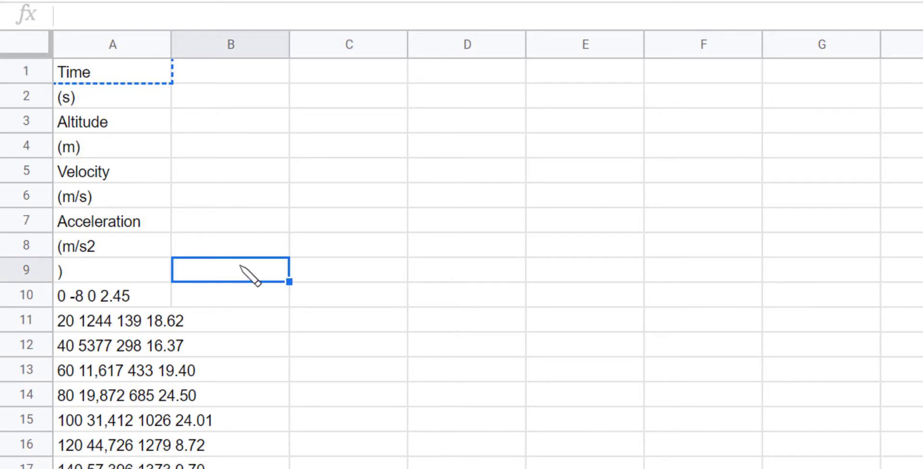
key("ctrl+v")
left_click(106, 126)
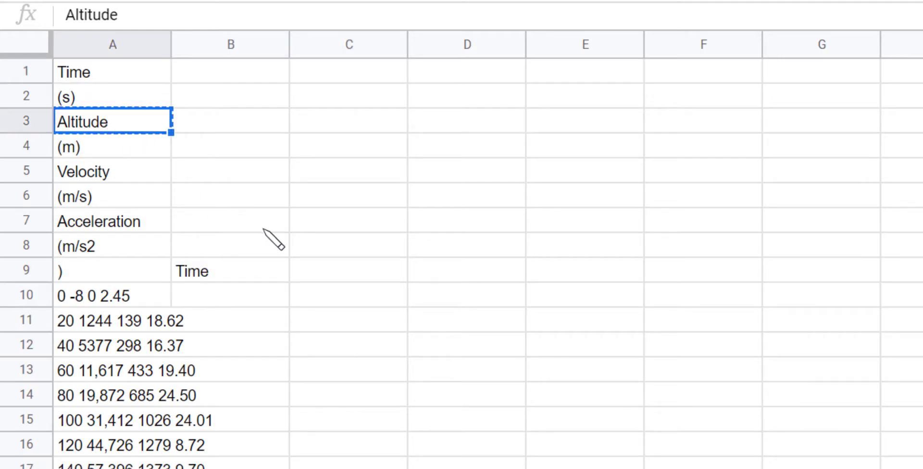
key("ctrl+c")
left_click(305, 273)
key("ctrl+v")
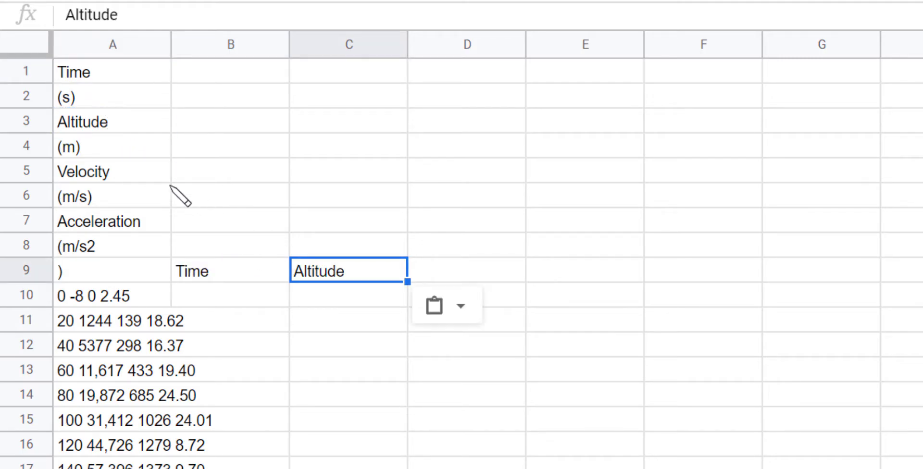
Copy the Velocity and Acceleration labels from column A into cells D9 and E9
left_click(106, 174)
key("ctrl+c")
left_click(425, 269)
key("ctrl+v")
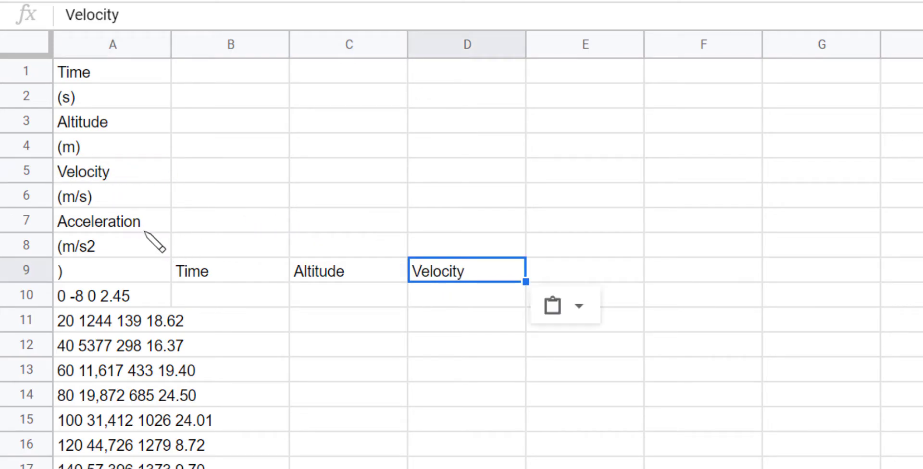
left_click(144, 227)
key("ctrl+c")
left_click(570, 269)
key("ctrl+v")
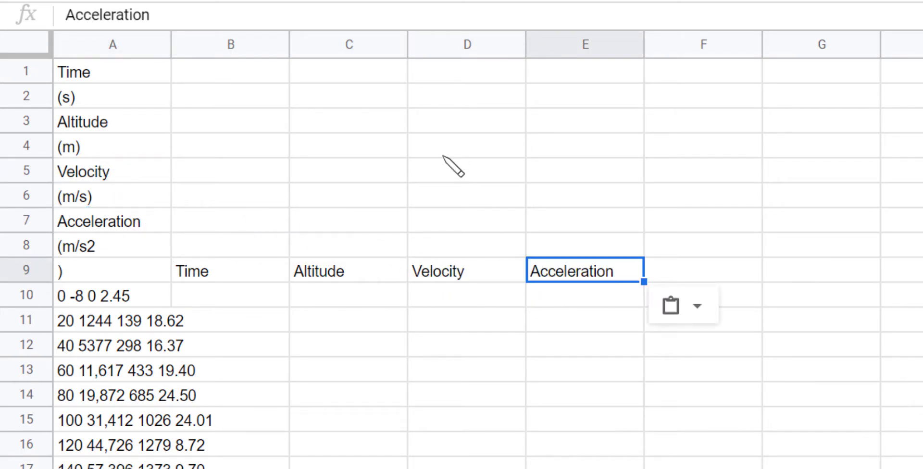
Split the text in A10:A36 into columns with Space as the separator
scroll(882, 336, "down", 5)
scroll(869, 332, "up", 3)
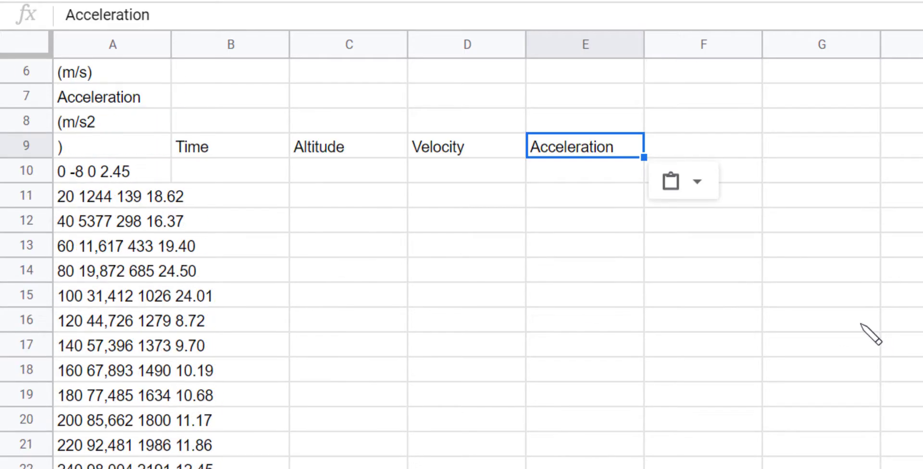
scroll(462, 264, "down", 2)
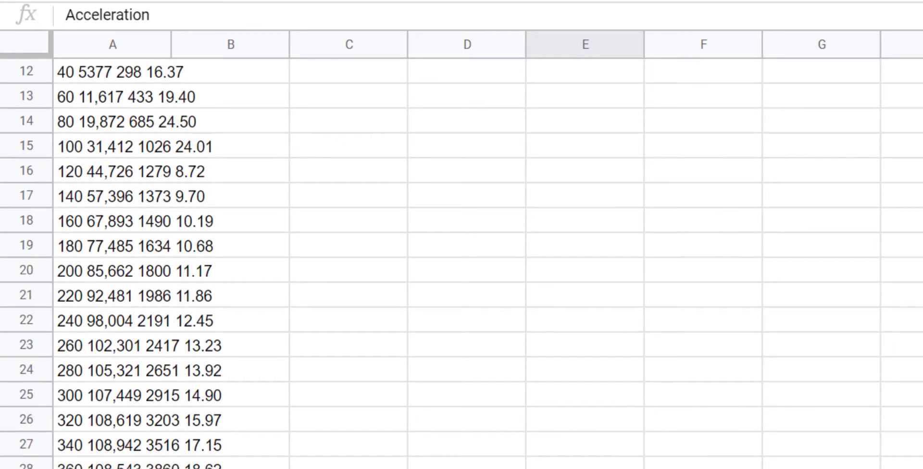
scroll(462, 265, "up", 4)
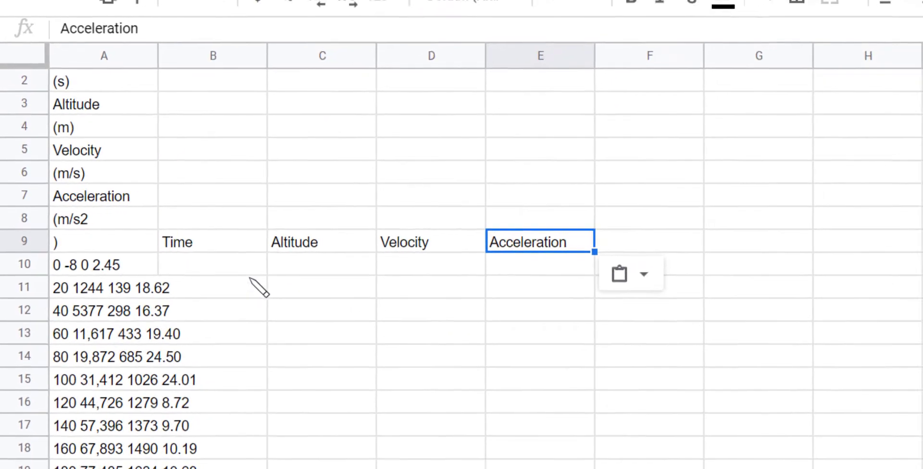
left_click(142, 274)
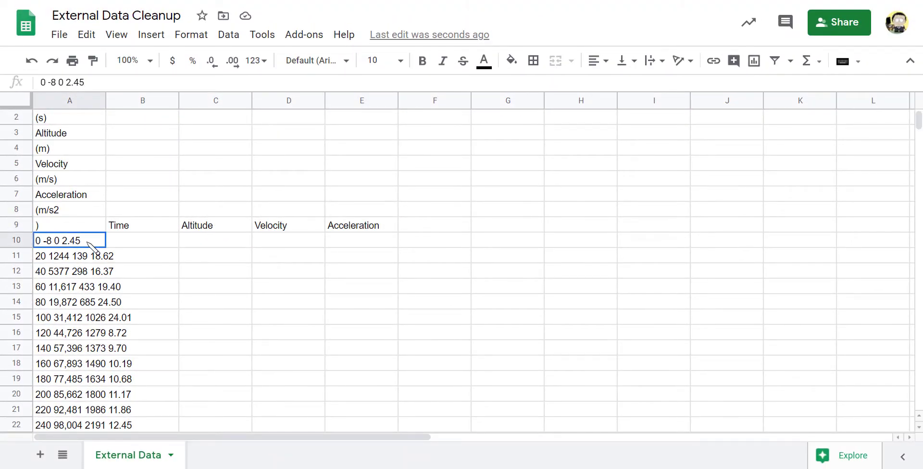
mouse_move(88, 246)
left_mouse_down()
mouse_move(89, 428)
mouse_move(89, 243)
mouse_move(88, 259)
left_mouse_up()
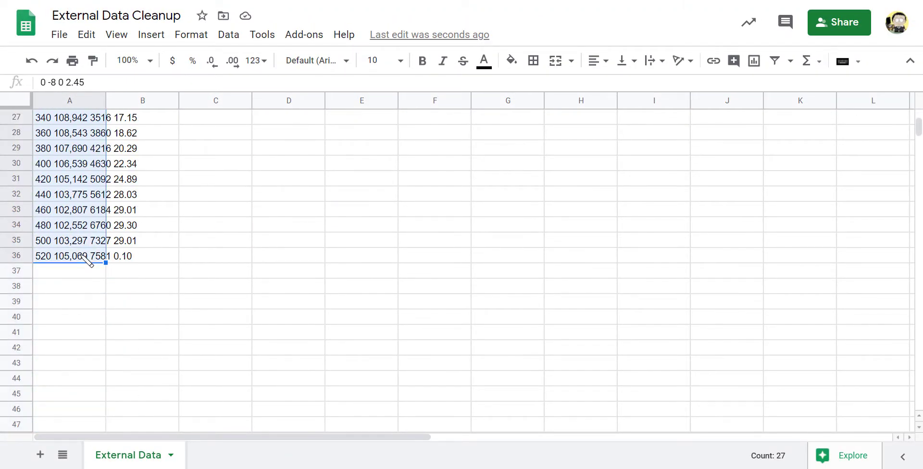
scroll(96, 259, "up", 9)
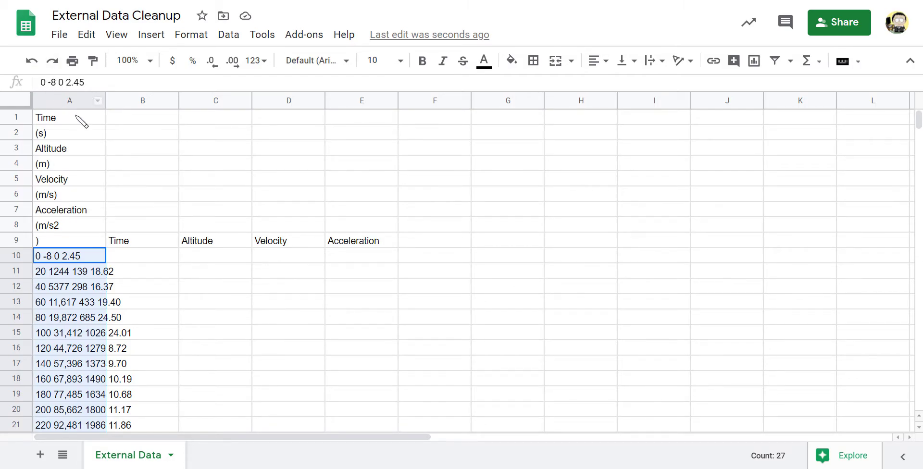
scroll(104, 388, "down", 2)
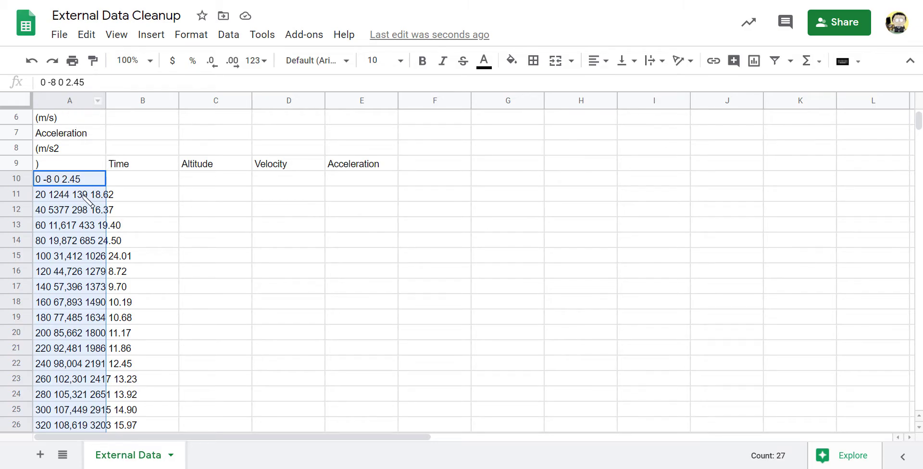
scroll(72, 257, "down", 2)
scroll(73, 258, "down", 5)
scroll(72, 257, "up", 8)
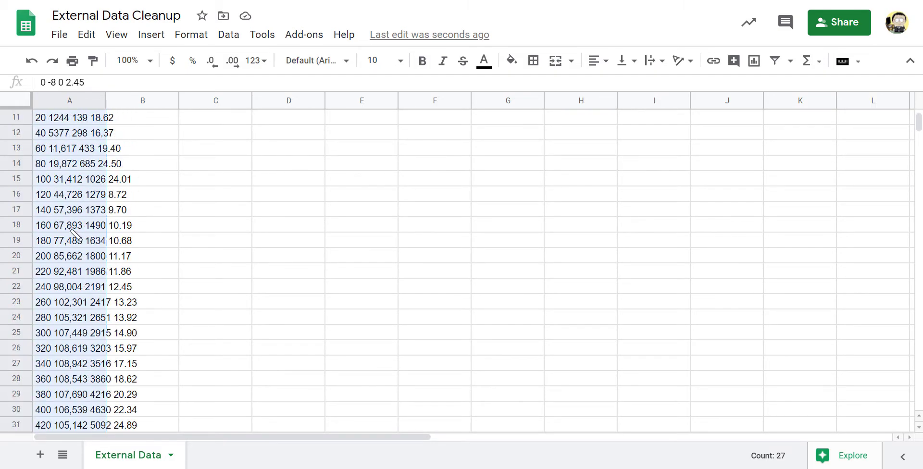
left_click(234, 41)
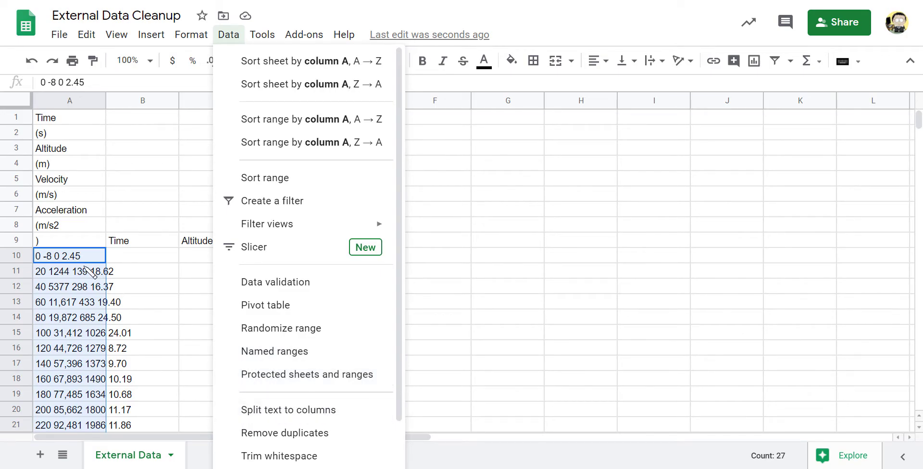
left_click(284, 420)
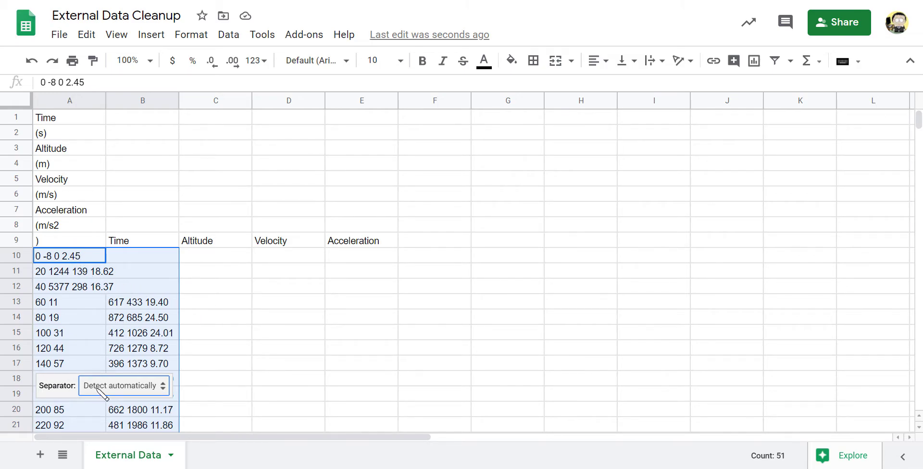
left_click(129, 390)
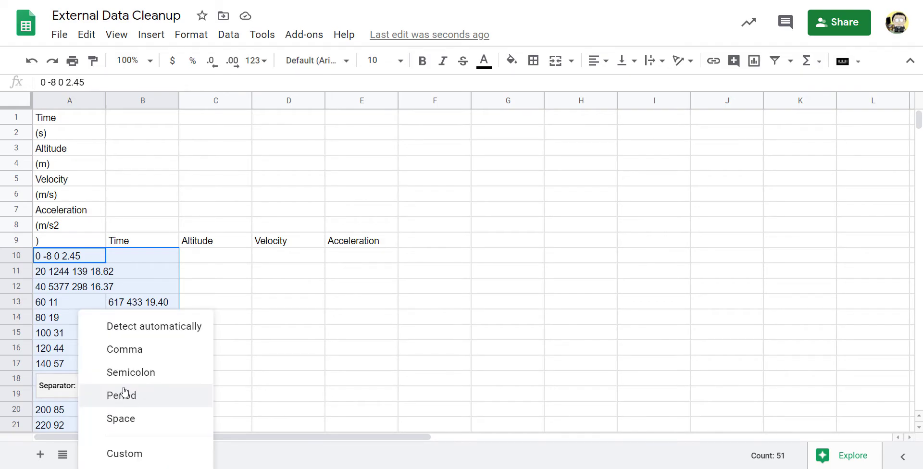
left_click(131, 419)
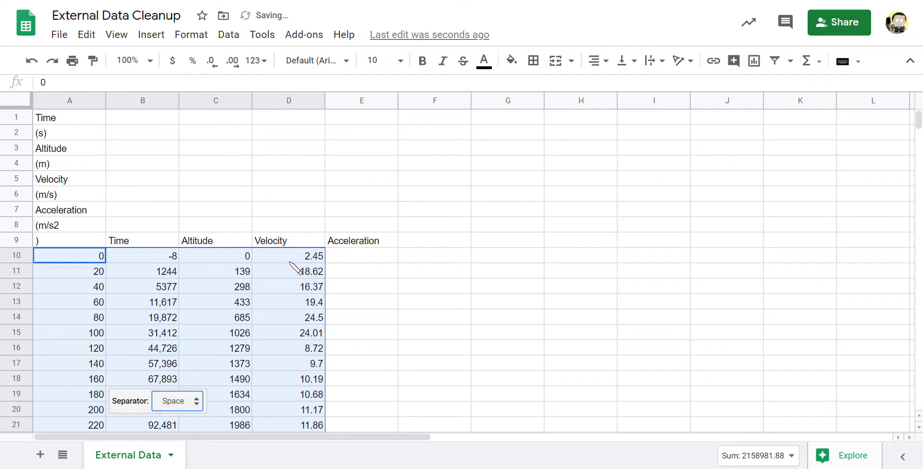
Move the four headers from B9:E9 to A9:D9 so they line up with the data columns
left_click(129, 244)
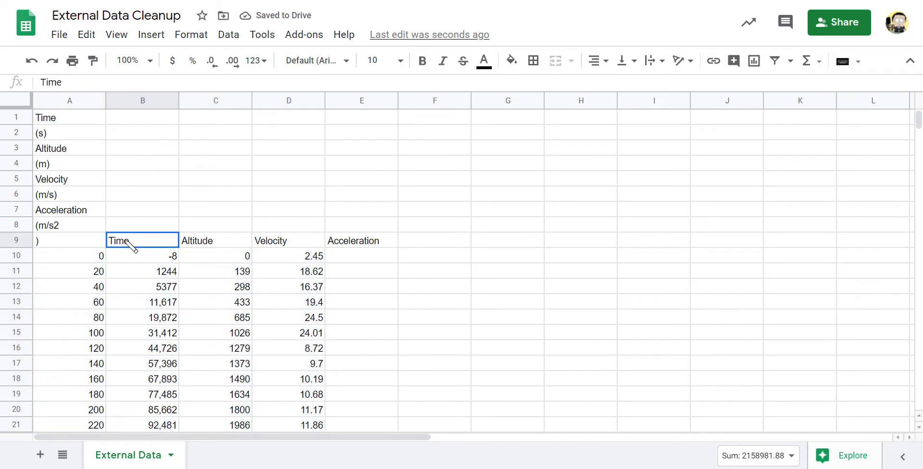
left_click(350, 241, "shift")
left_click_drag(124, 247, 96, 243)
left_click(82, 267)
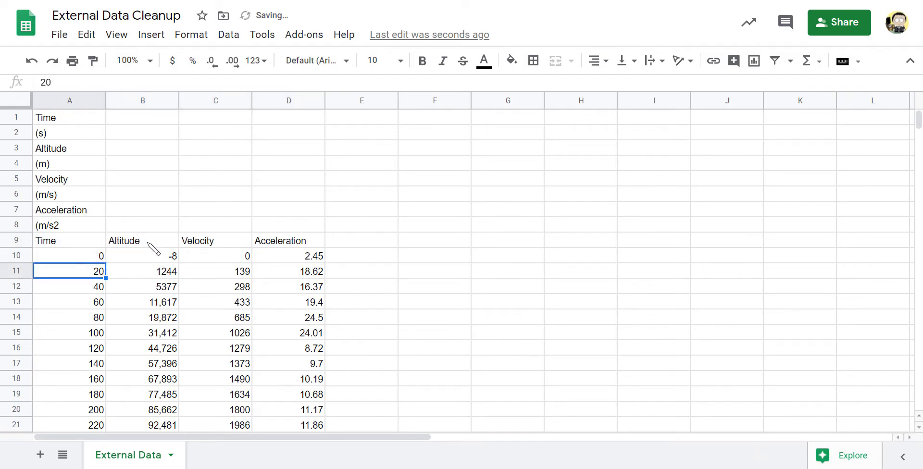
scroll(282, 368, "down", 7)
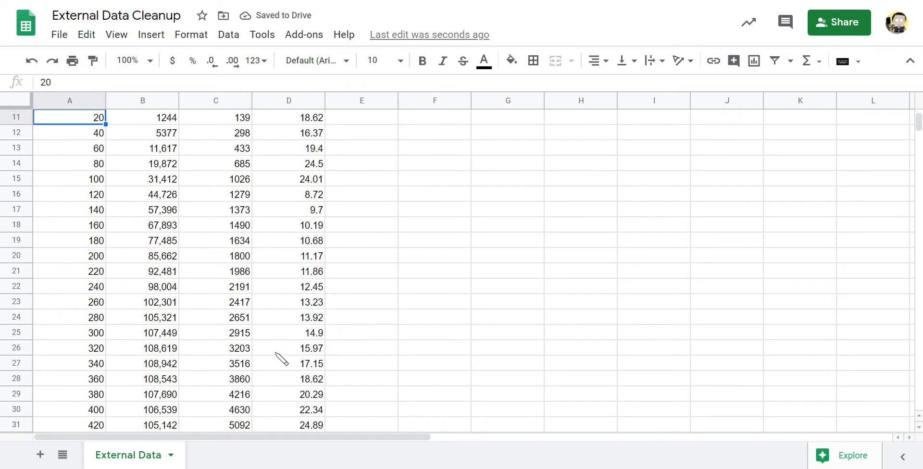
scroll(283, 353, "up", 7)
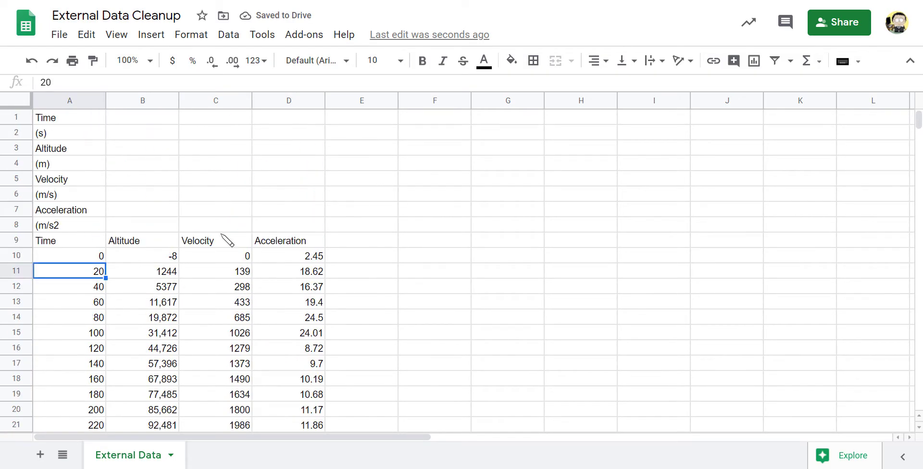
left_click(226, 35)
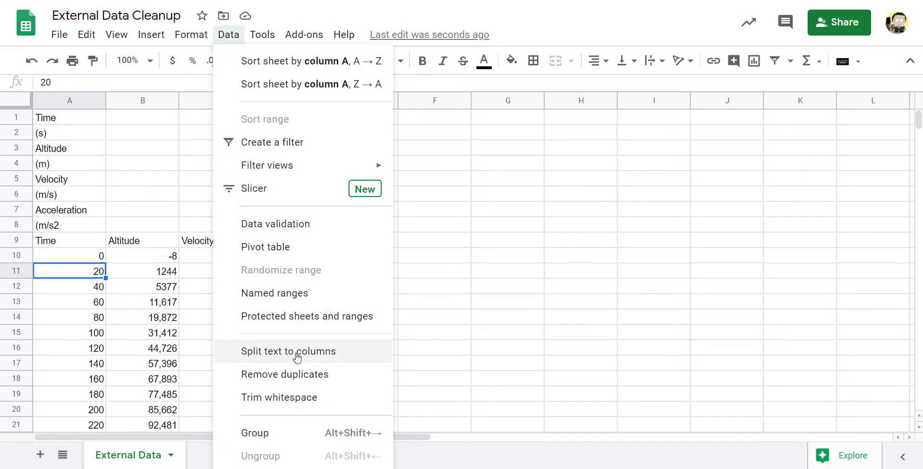
Undo the header move and the text-to-columns split so the source text sits unsplit in column A again
left_click(183, 165)
key("ctrl+z")
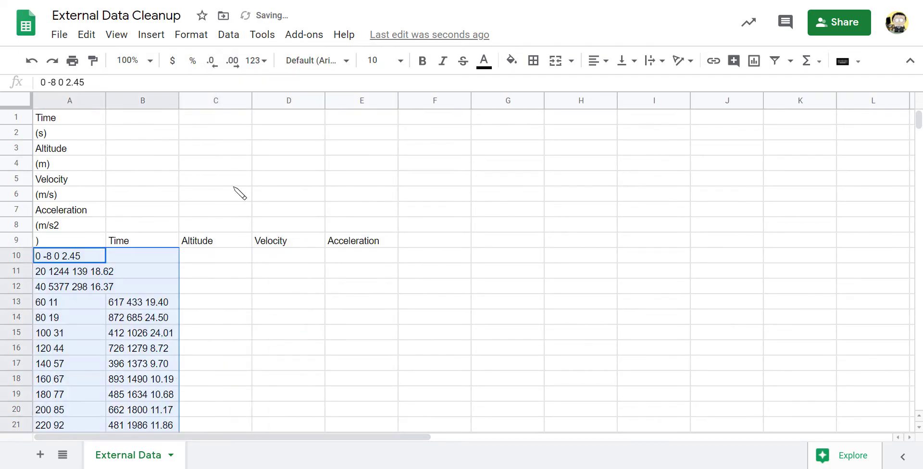
scroll(264, 245, "down", 2)
left_click(171, 181)
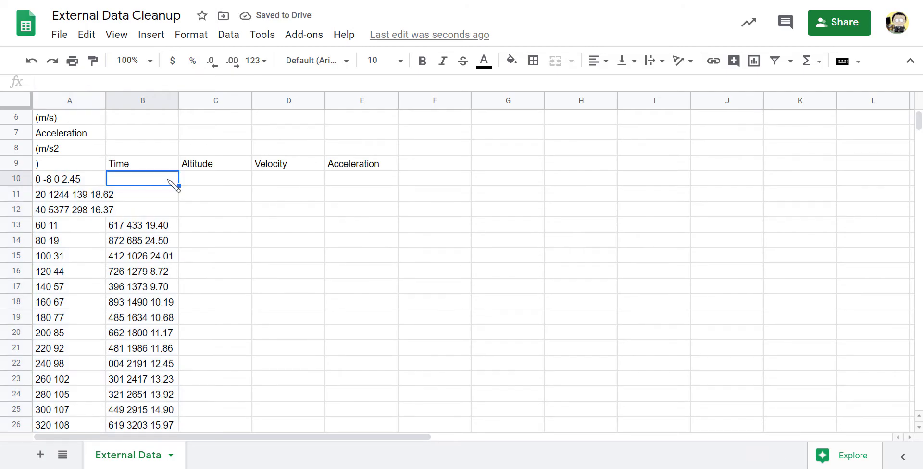
key("ctrl+z")
Enter the formula =split(A10," ") in cell B10 to separate the first data row at its spaces
left_click(140, 181)
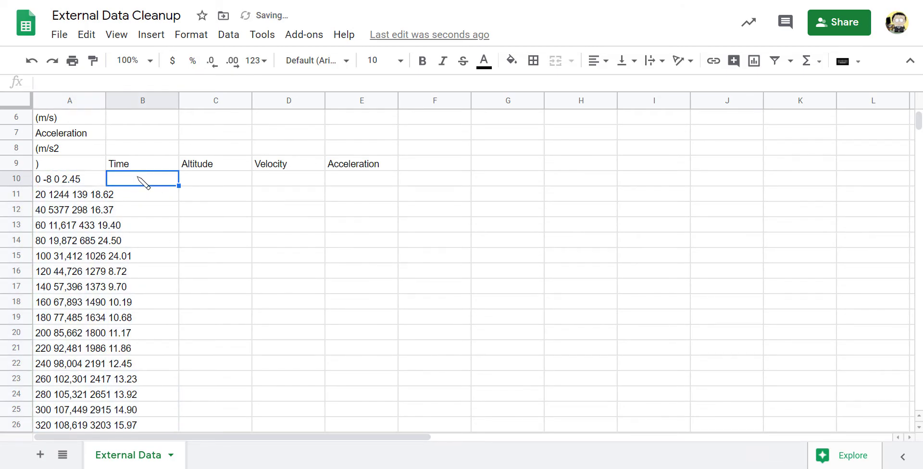
type("=split(")
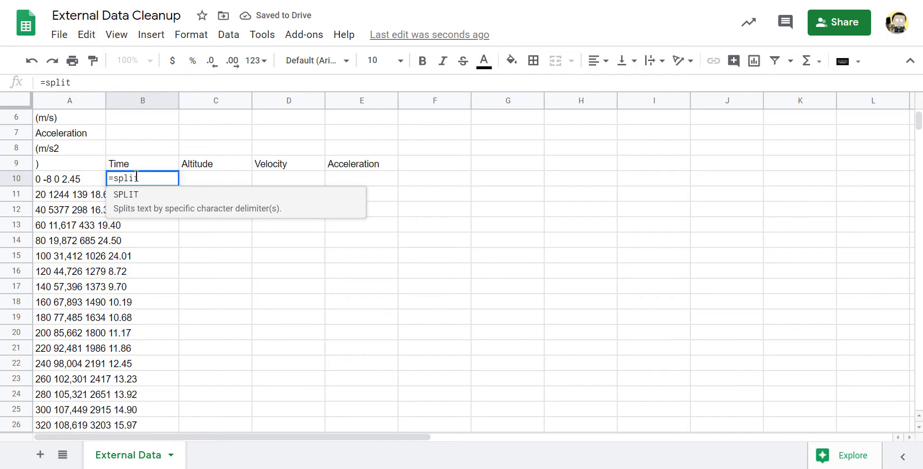
left_click(74, 180)
type(", ")
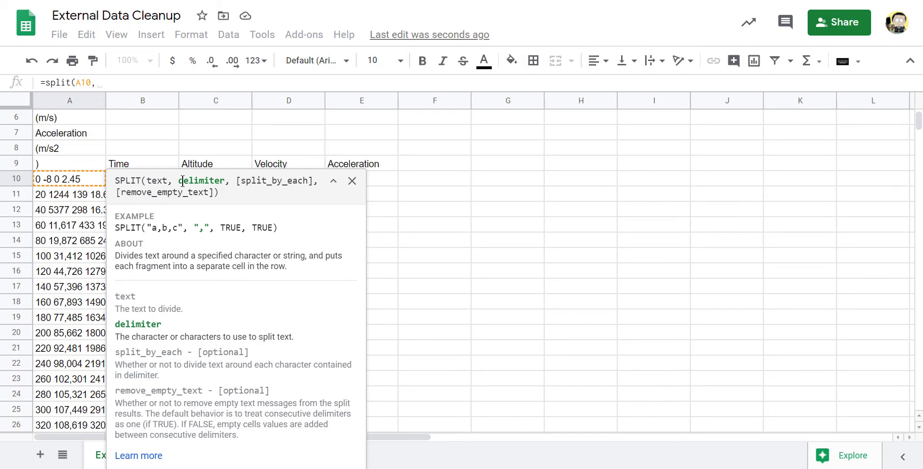
type("\"")
left_click(121, 82)
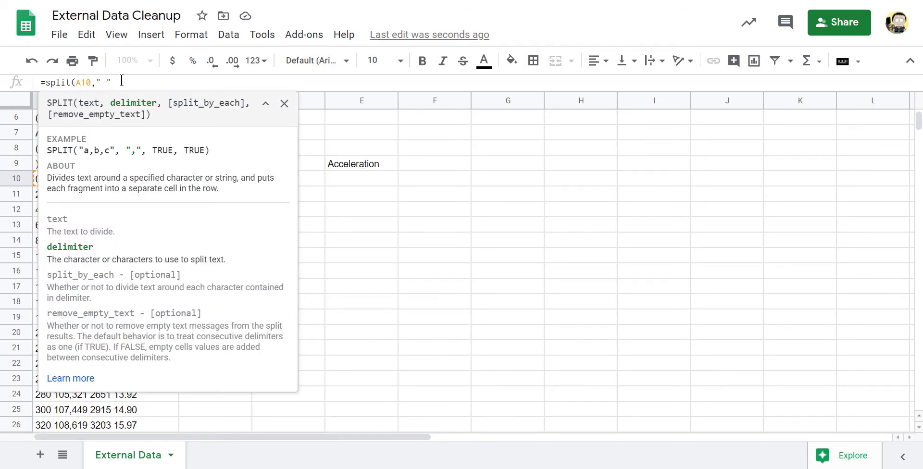
type("\"")
key("Return")
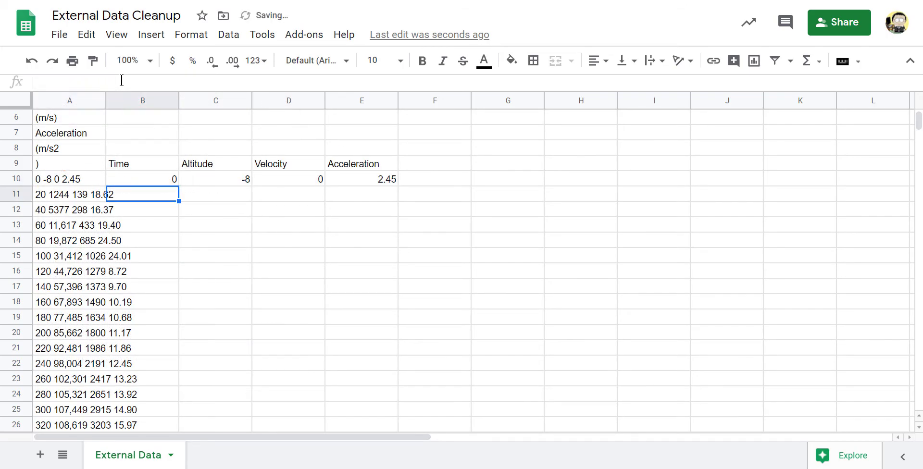
Fill the SPLIT formula from B10 down through B36 and look over the separated rows
left_click(168, 178)
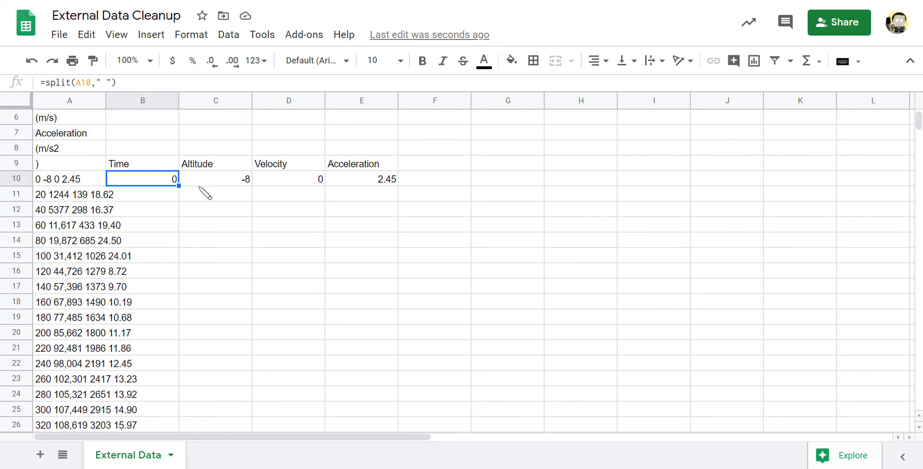
left_click_drag(179, 186, 174, 385)
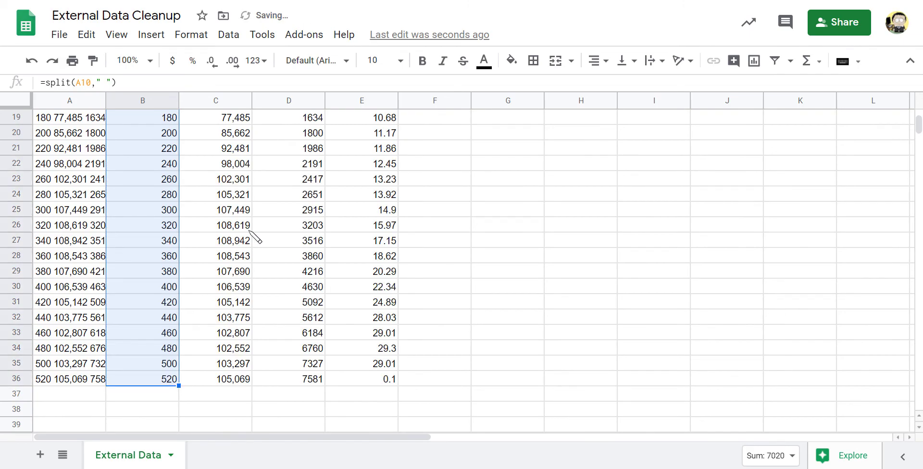
scroll(251, 241, "up", 6)
scroll(245, 237, "down", 2)
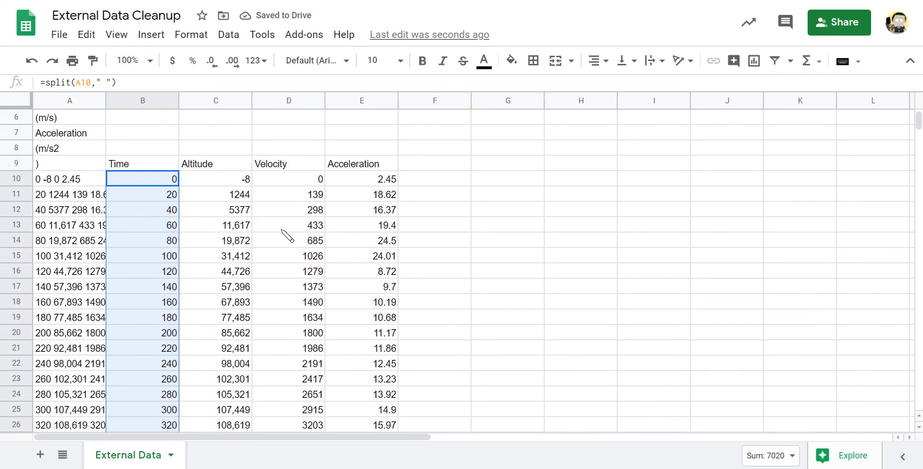
scroll(337, 265, "down", 3)
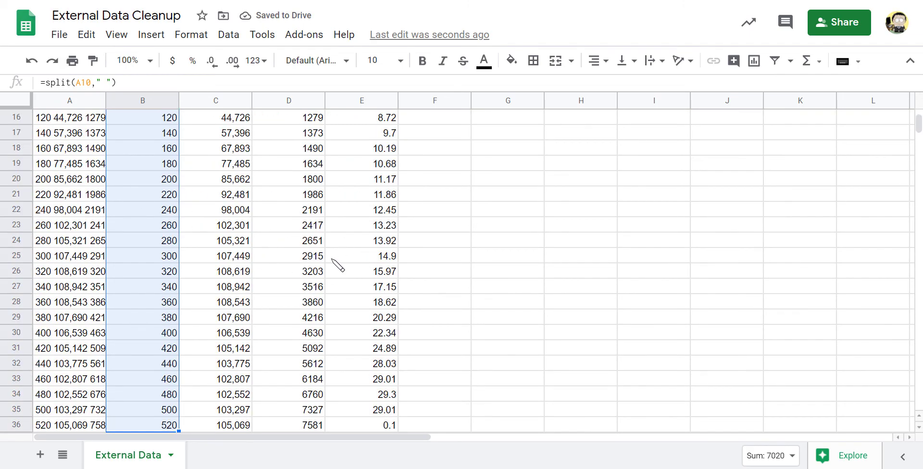
scroll(338, 265, "down", 2)
scroll(336, 284, "up", 4)
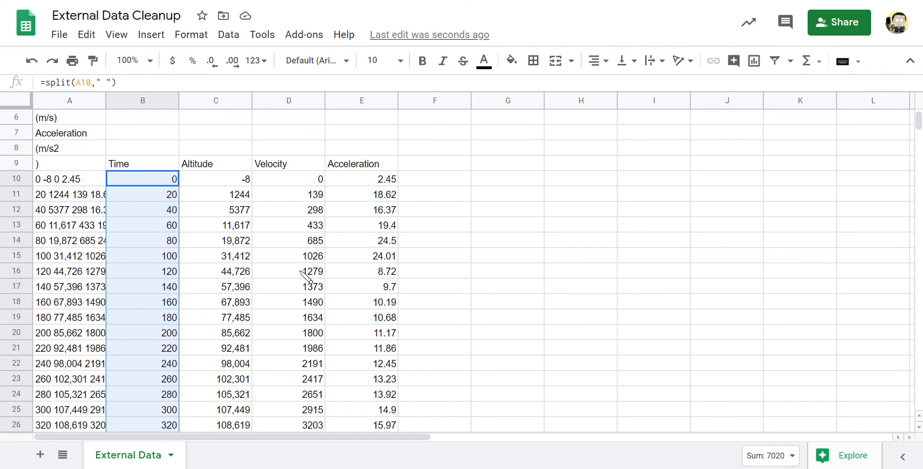
Undo the last fill of the SPLIT formula below B10
key("ctrl+z")
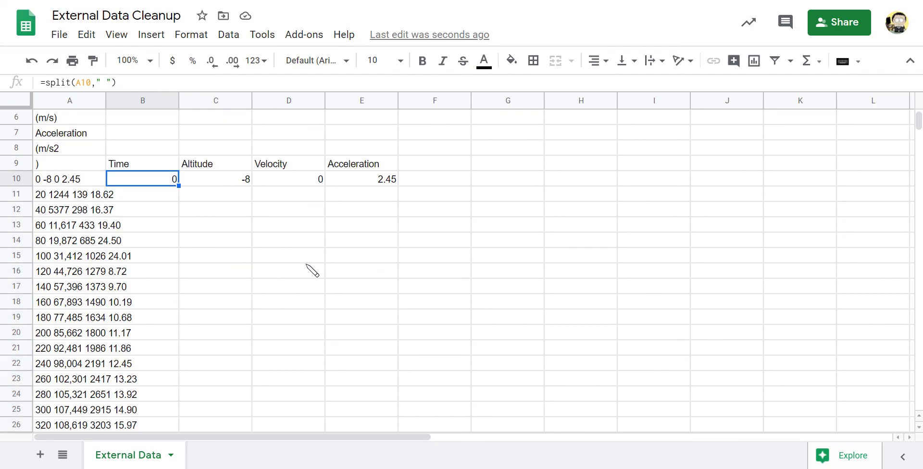
scroll(310, 271, "up", 2)
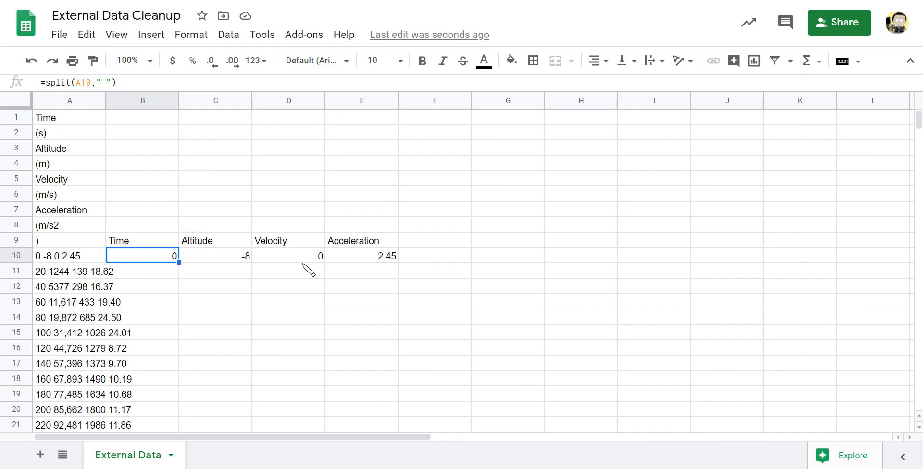